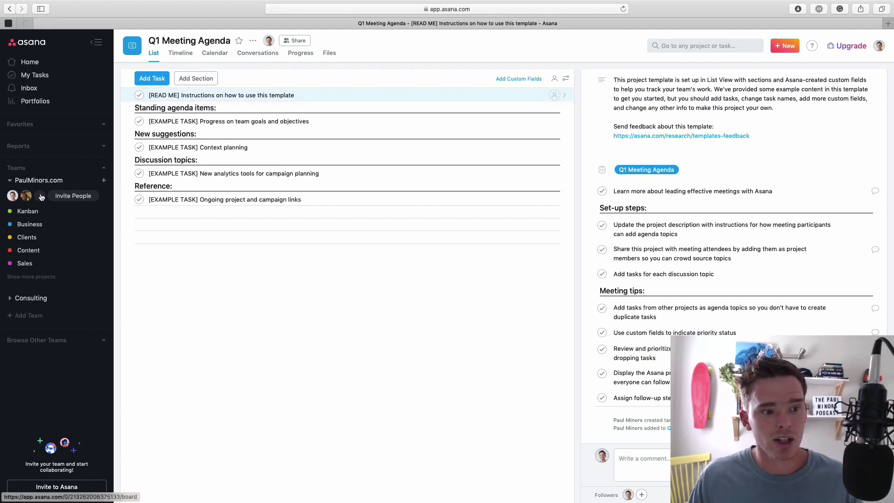
Step: Open a teammate's task list by choosing their avatar under the team in the sidebar
left_click(24, 197)
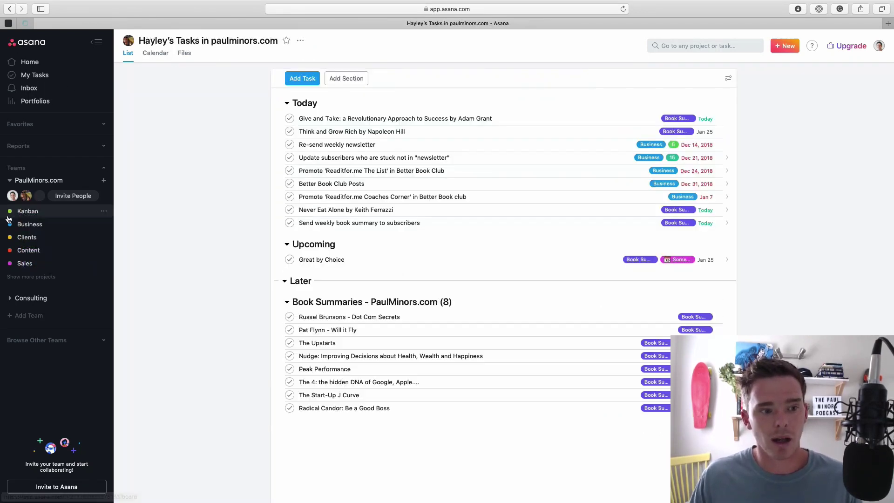
left_click(681, 41)
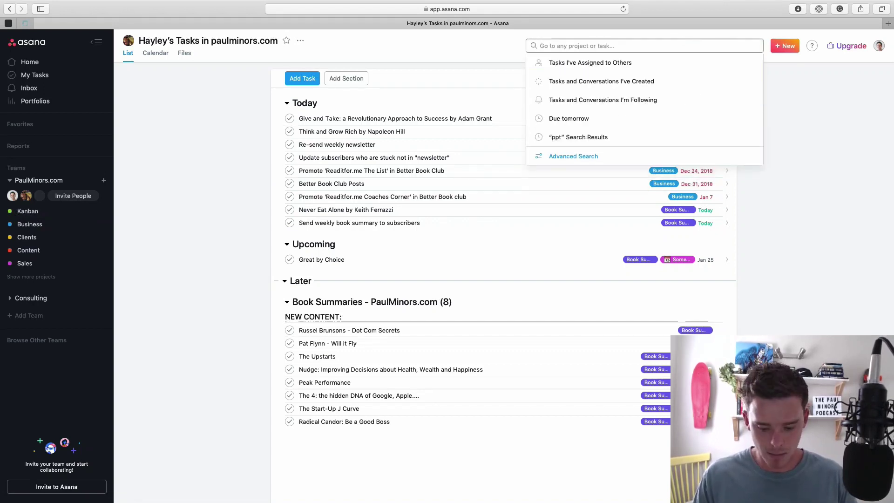
type("hayley")
left_click(588, 93)
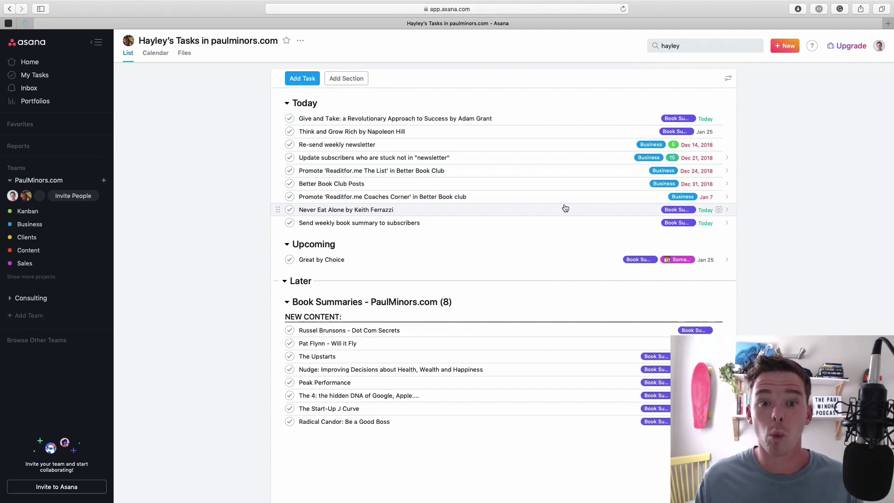
left_click(57, 252)
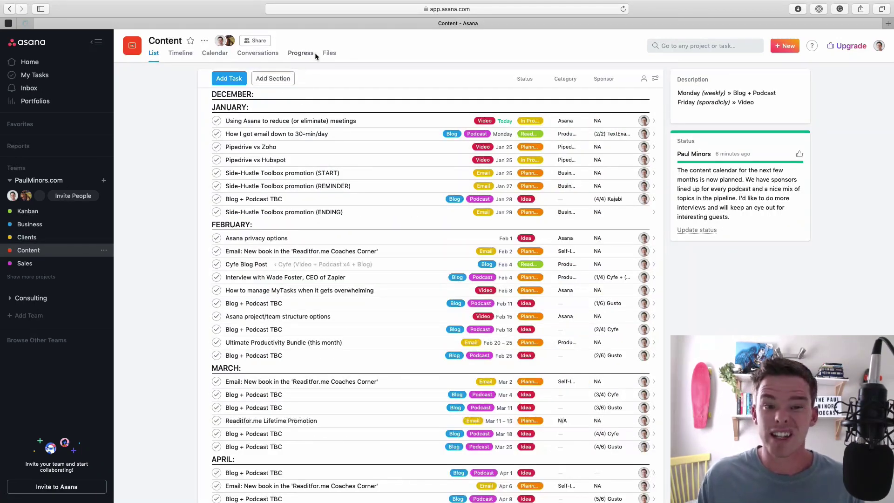
Step: View the Content project's Progress page and status options, then switch to its conversations
left_click(310, 53)
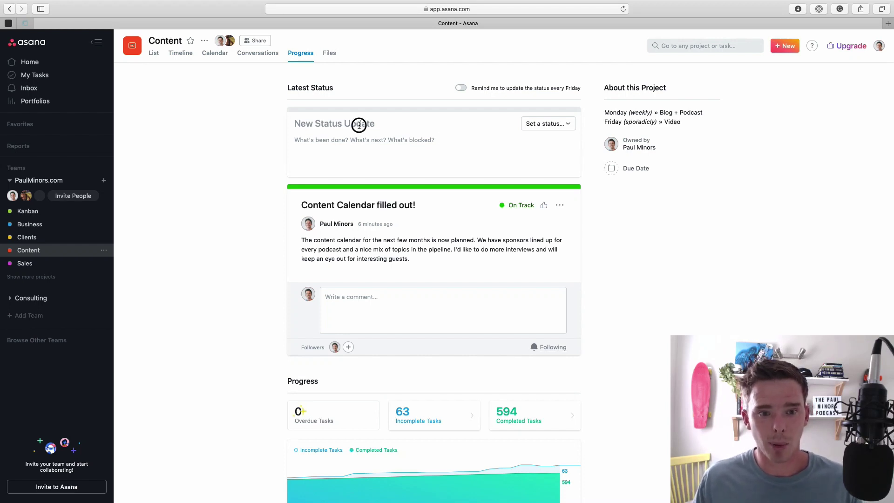
left_click(529, 127)
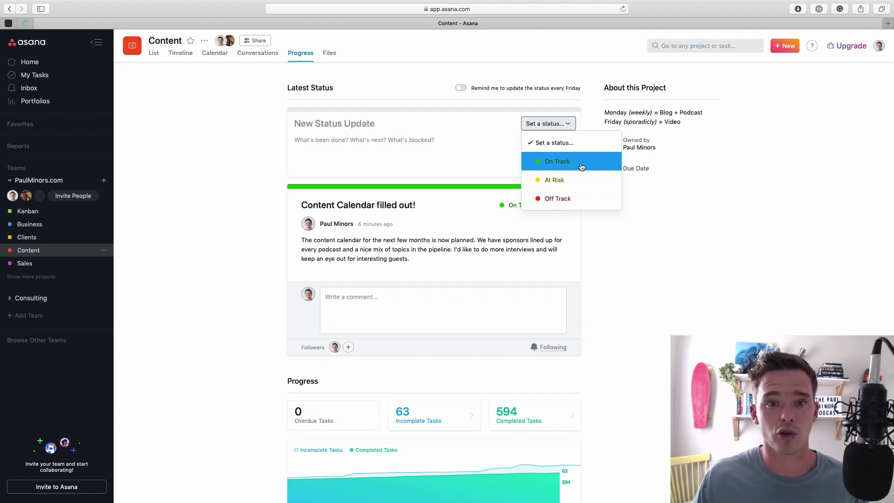
key("Escape")
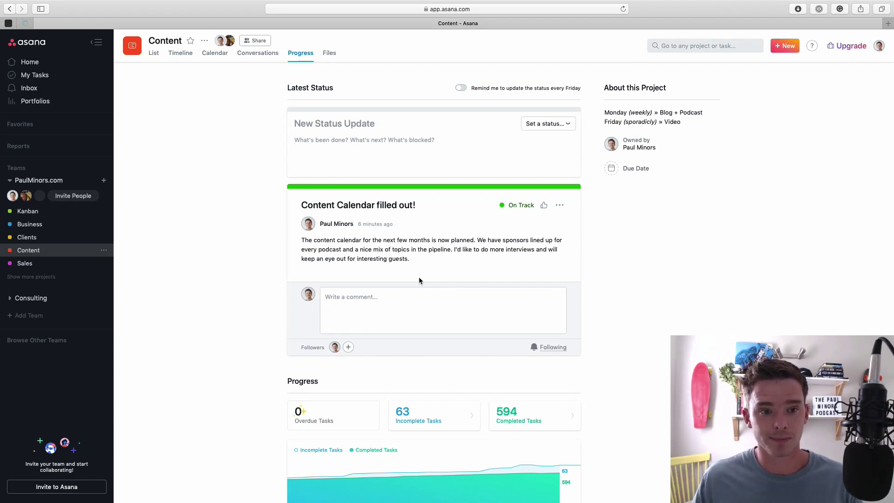
left_click(258, 52)
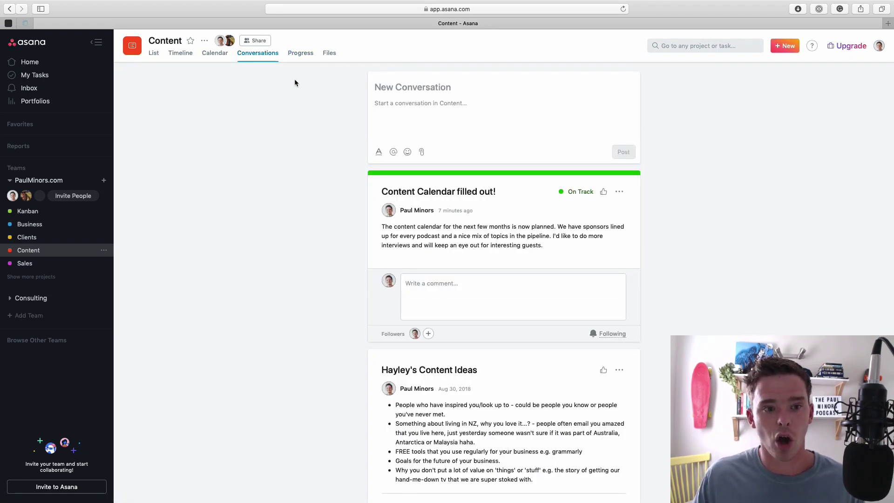
Step: Draft a Content conversation titled '2019-01-18 Meeting Notes', then clear the title again
left_click(413, 88)
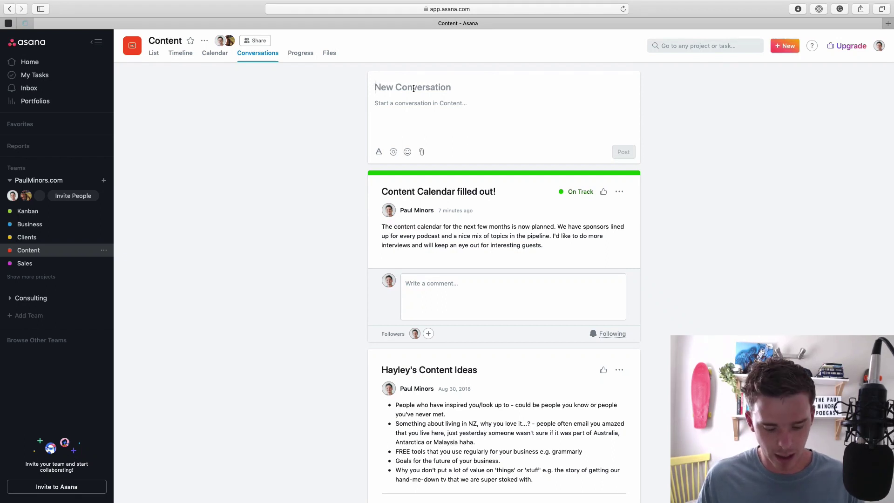
type("2019-01-")
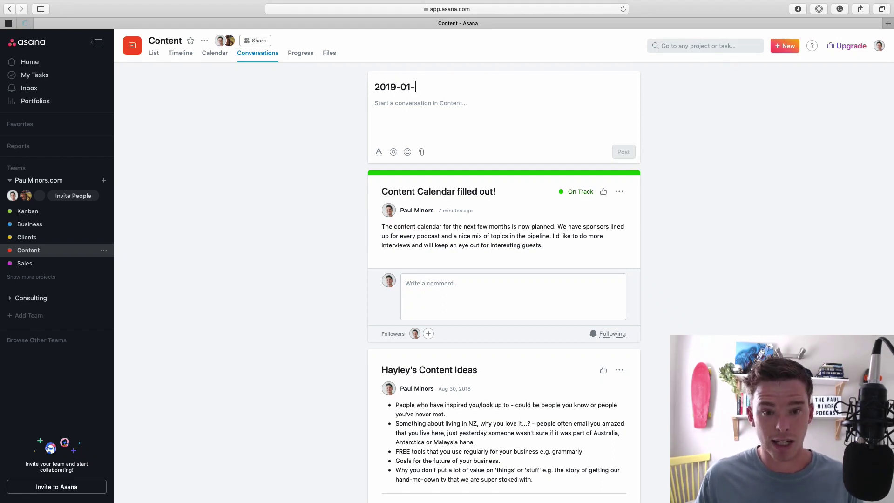
type("16")
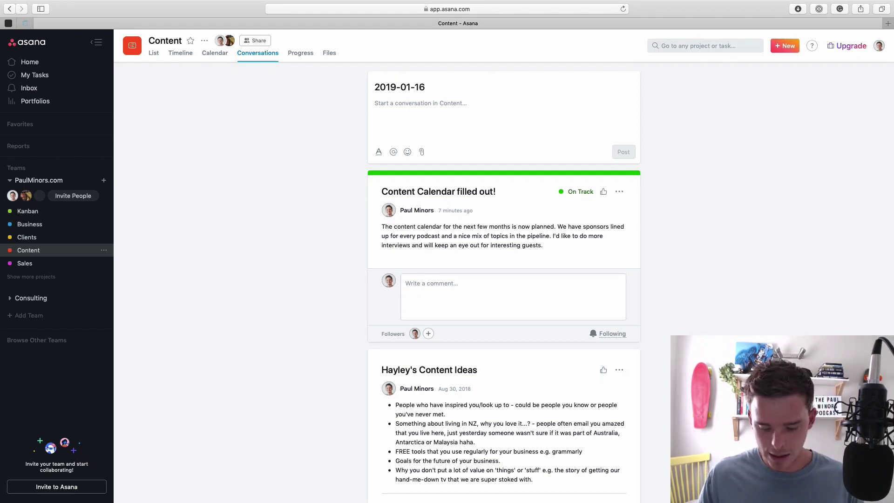
key("BackSpace")
type("8 Meeting Notes")
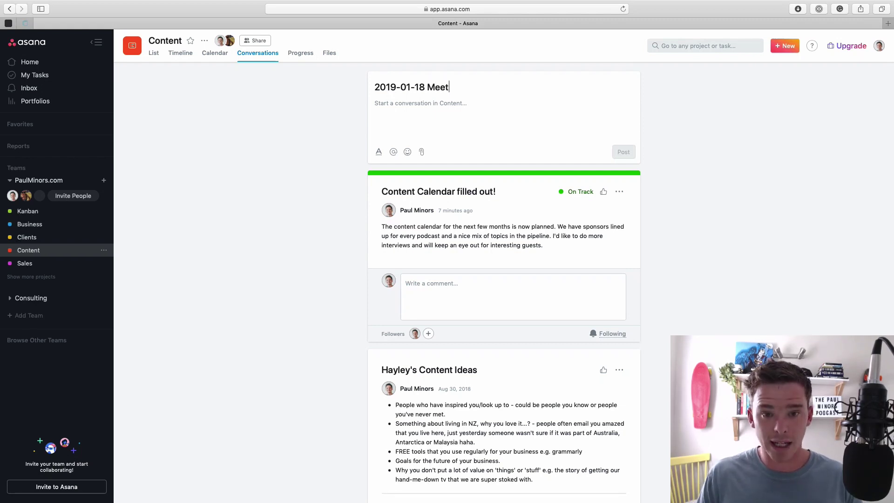
left_click(413, 106)
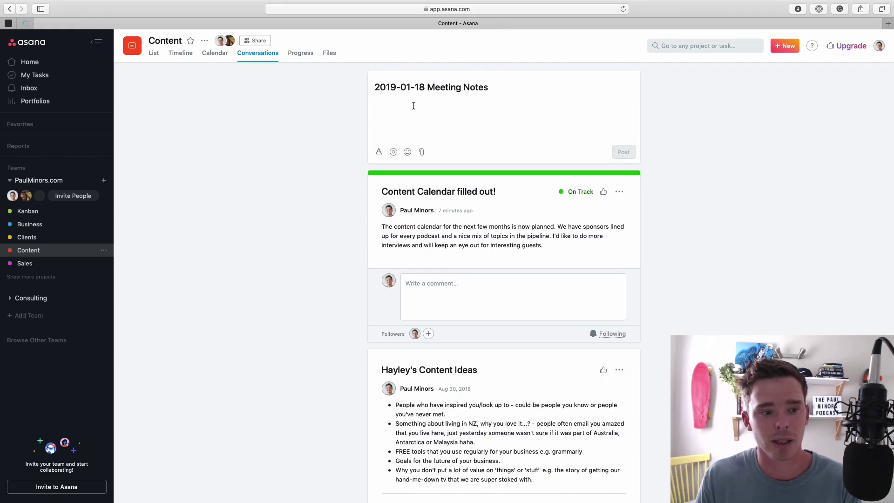
left_click_drag(561, 83, 301, 77)
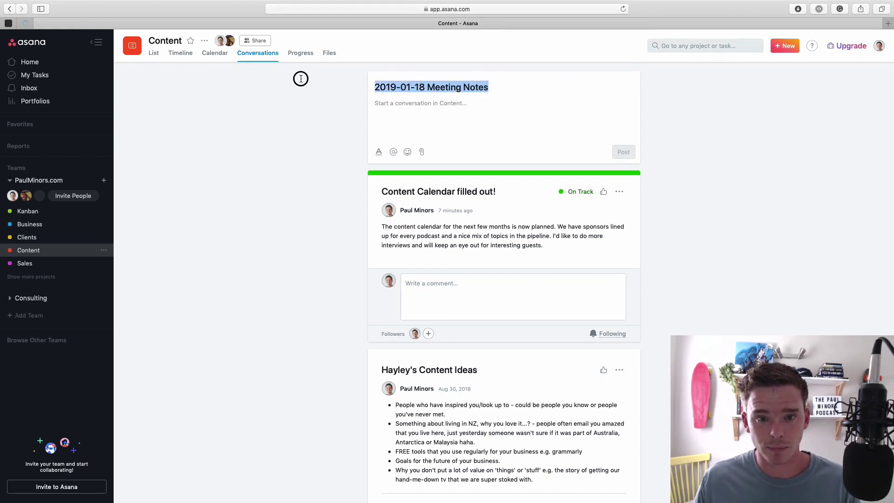
key("BackSpace")
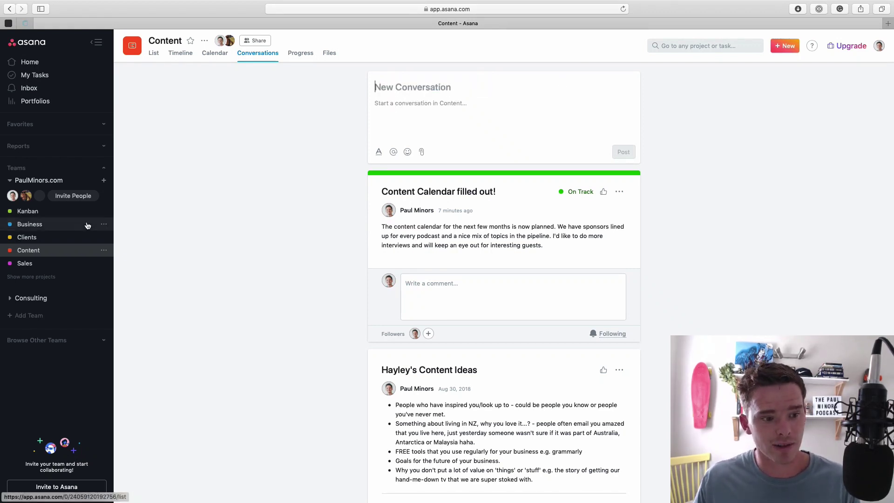
Step: Open the Q1 Meeting Agenda project, cancel a new-project template chooser, and open Context planning
left_click(32, 277)
left_click(47, 315)
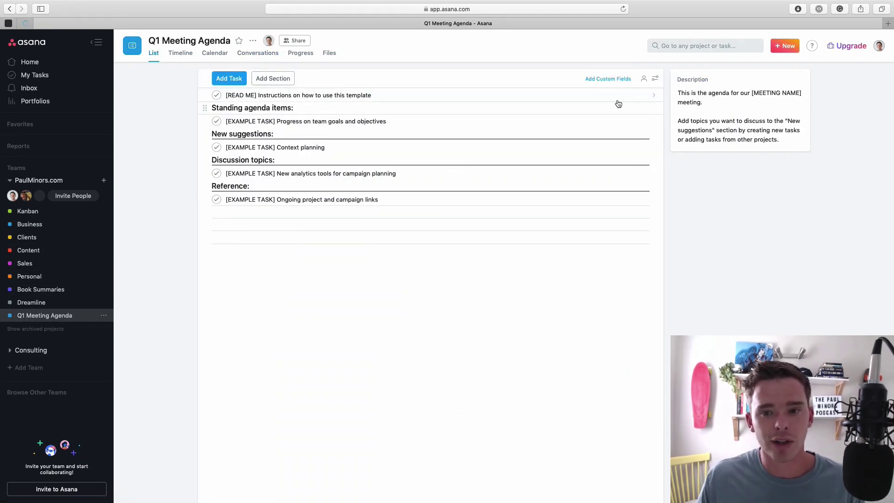
left_click(782, 46)
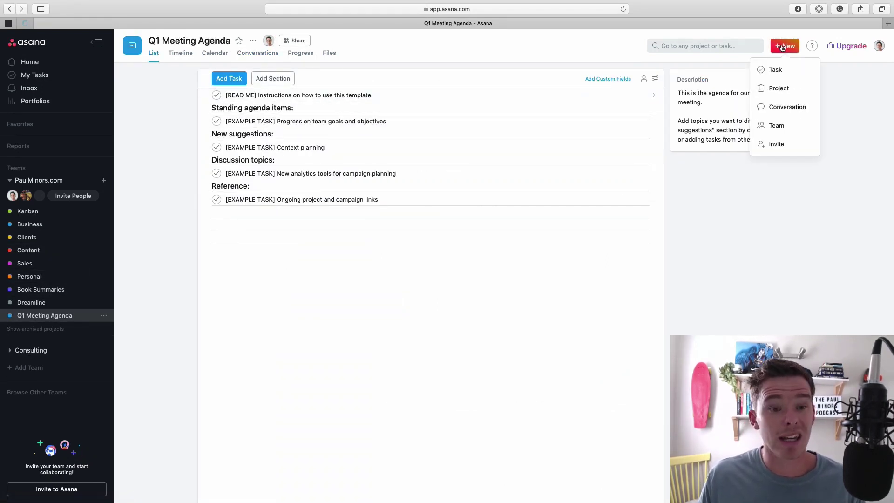
left_click(777, 89)
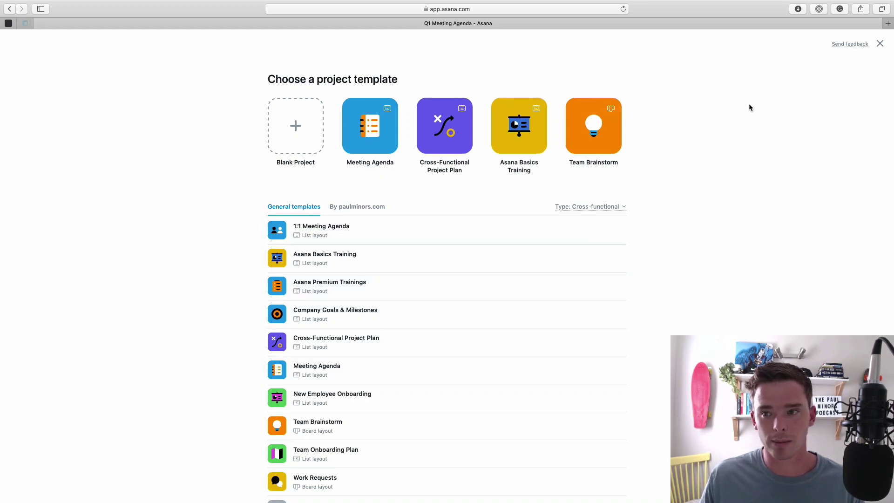
left_click(879, 43)
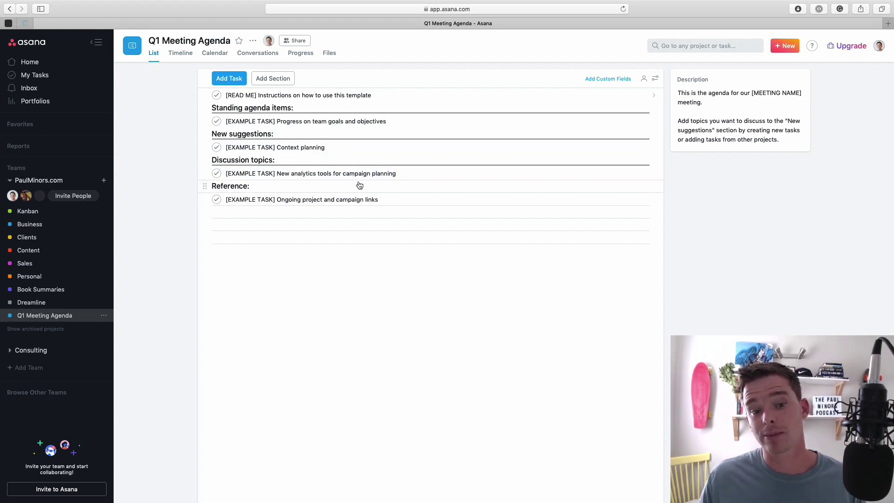
left_click(338, 148)
Step: Open the team goals progress example task, then go to My Tasks
left_click(337, 121)
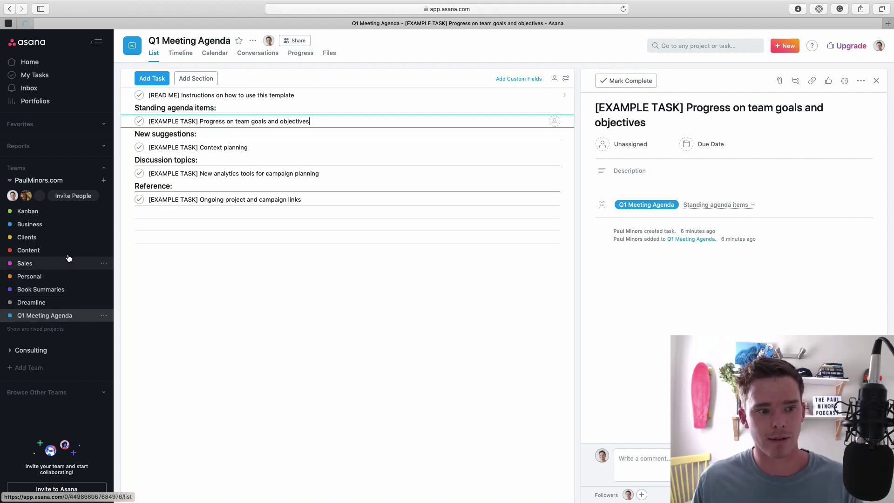
left_click(63, 82)
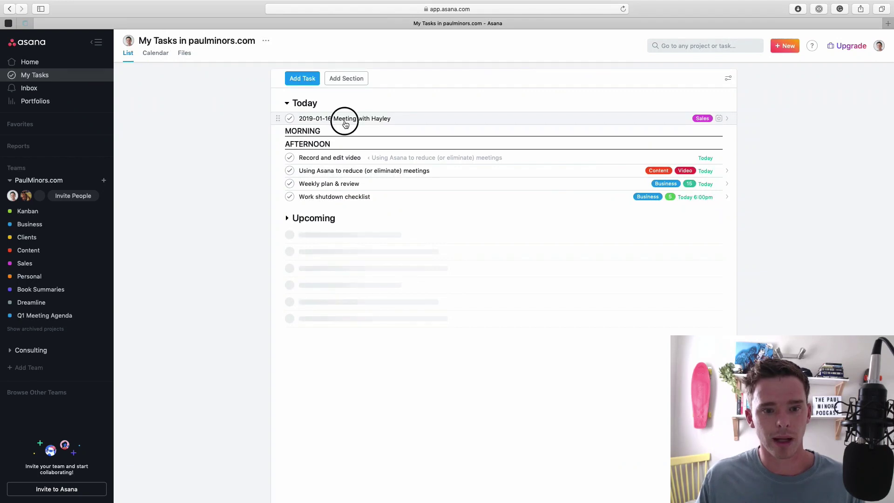
Step: Open the 2019-01-16 meeting task full screen and select its description and Agenda heading
left_click(376, 117)
left_click(860, 81)
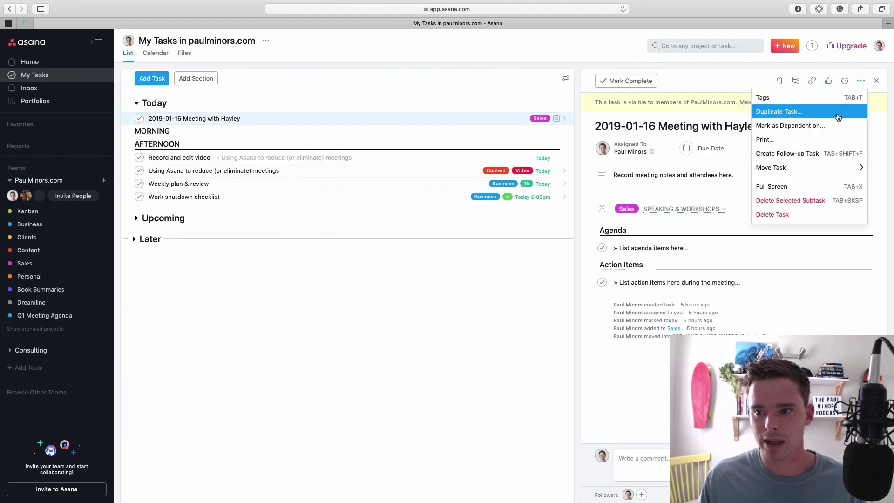
left_click(791, 187)
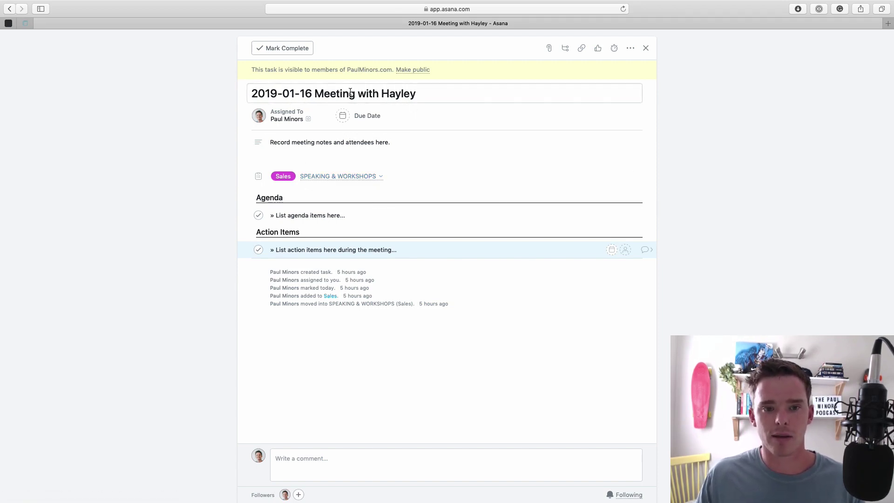
triple_click(401, 142)
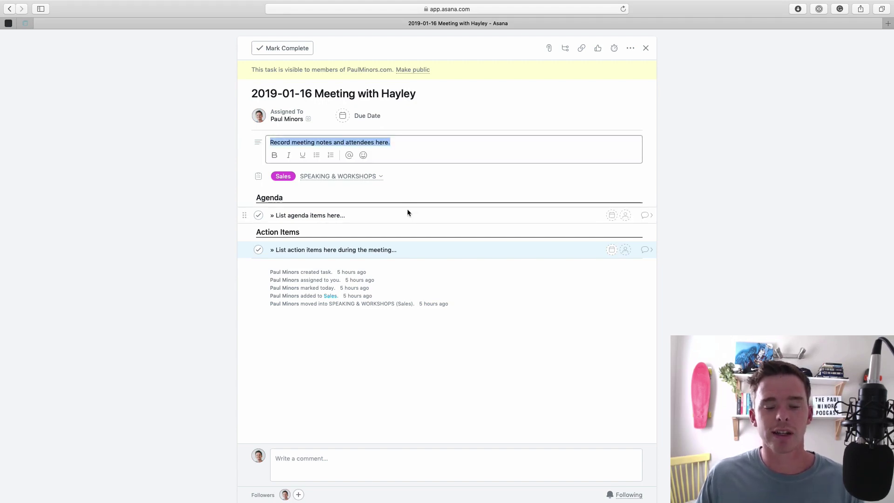
left_click(328, 197)
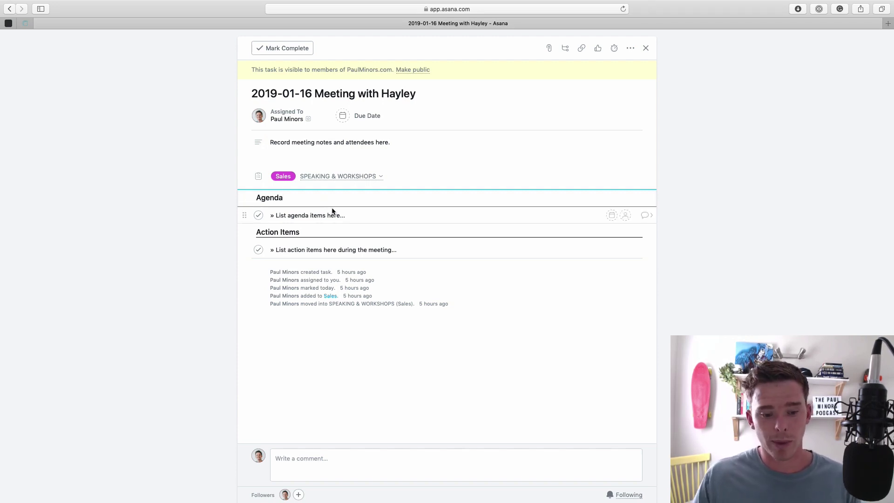
Step: Add the meeting attendee as a follower, then open the '» List action items here' subtask
left_click(298, 494)
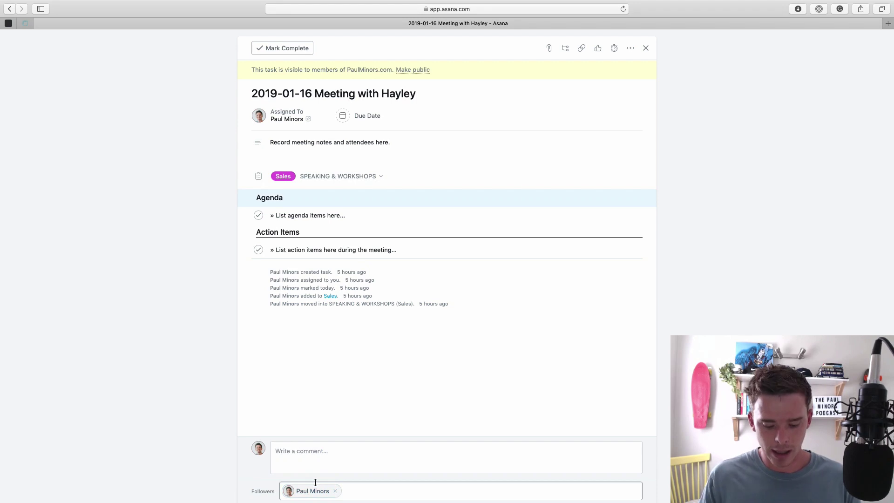
type("hay")
key("Return")
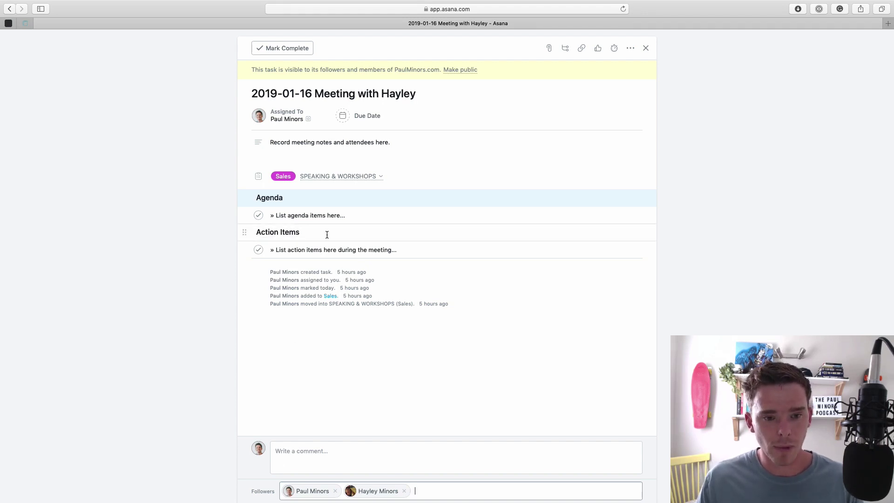
left_click(306, 197)
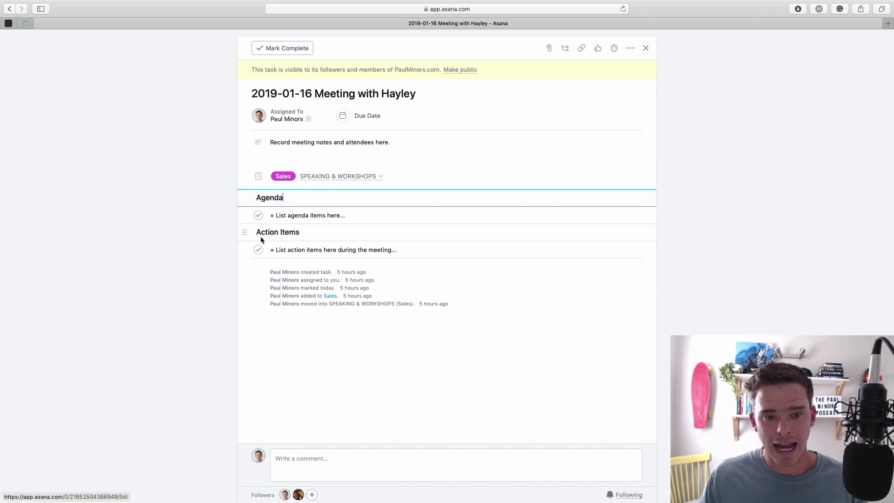
left_click(309, 251)
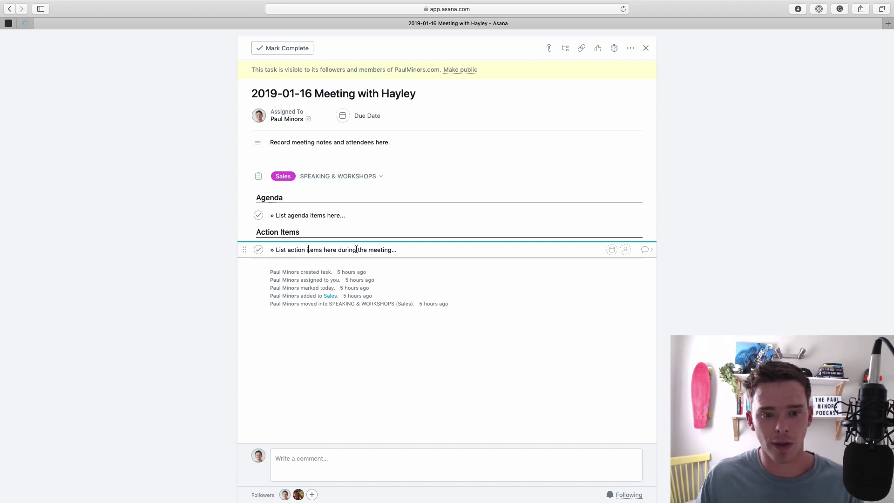
left_click(643, 250)
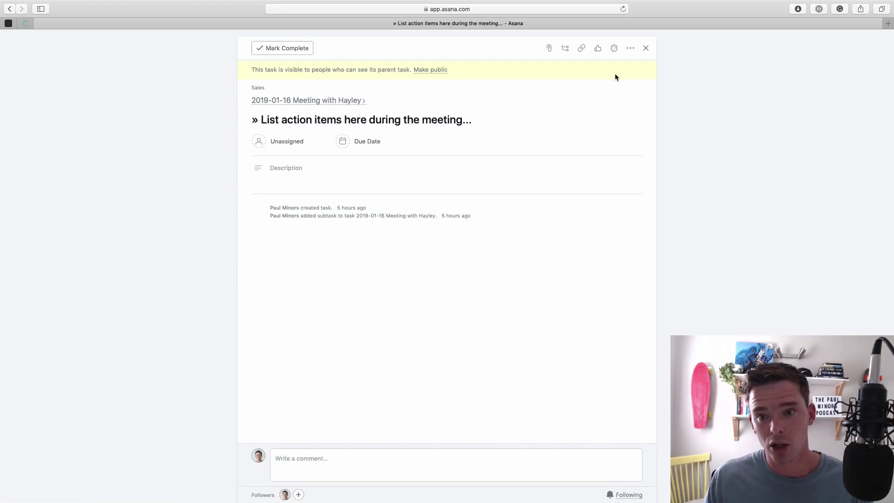
Step: Add the action-items subtask to the Business project, then return to the 2019-01-16 meeting task
left_click(628, 49)
mouse_move(570, 152)
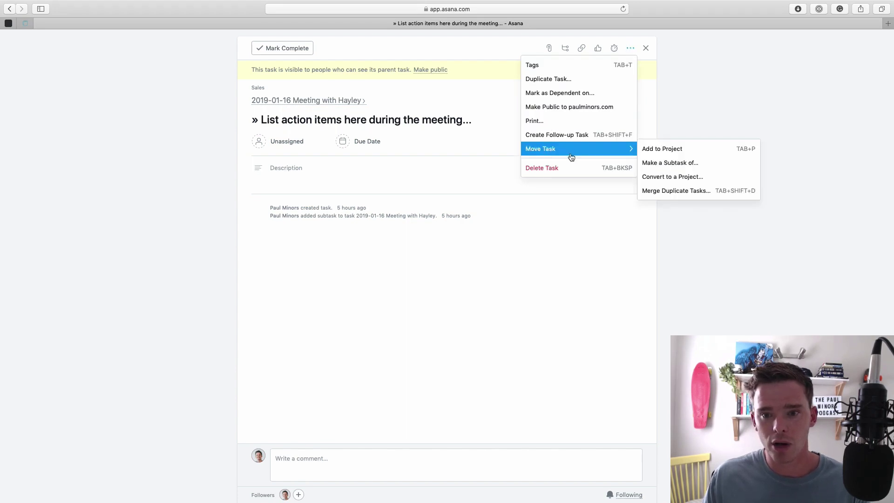
left_click(724, 152)
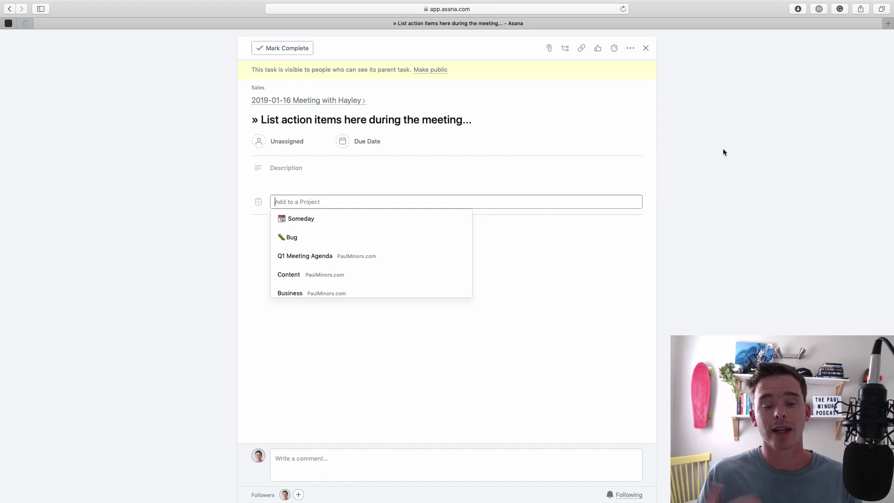
key("Down")
key("Down")
key("Down")
key("Down")
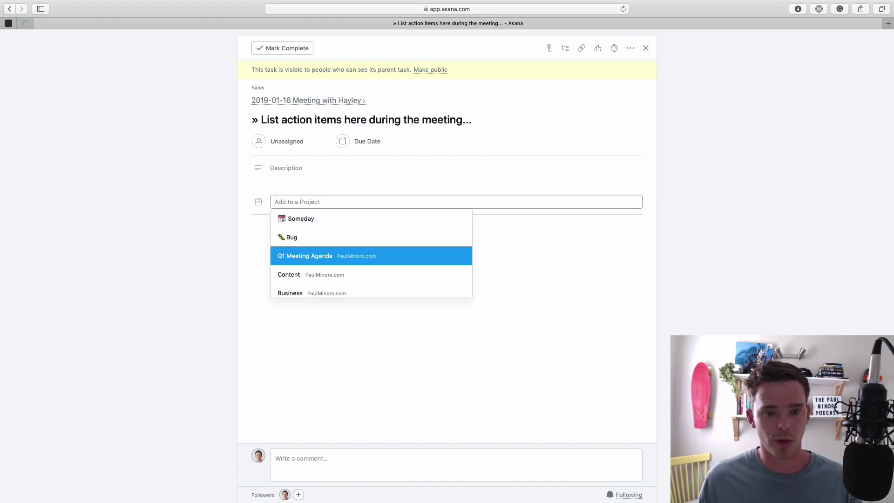
key("Return")
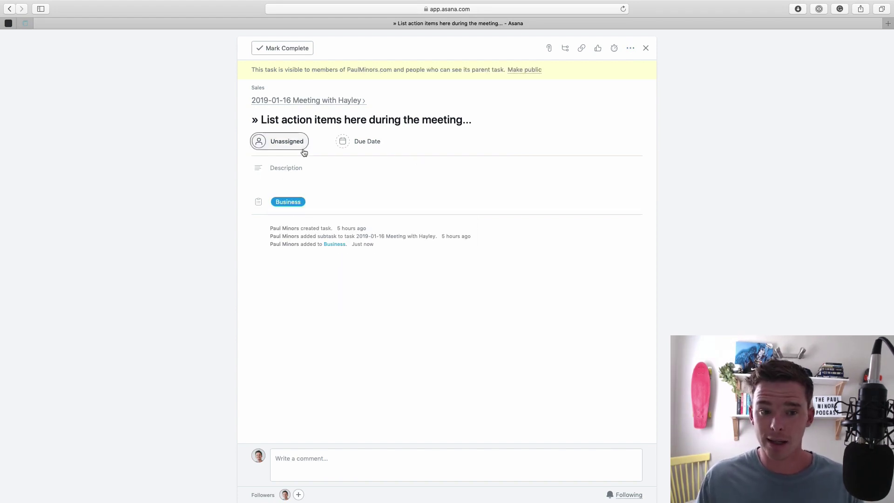
left_click_drag(303, 102, 366, 146)
key("Tab+Up")
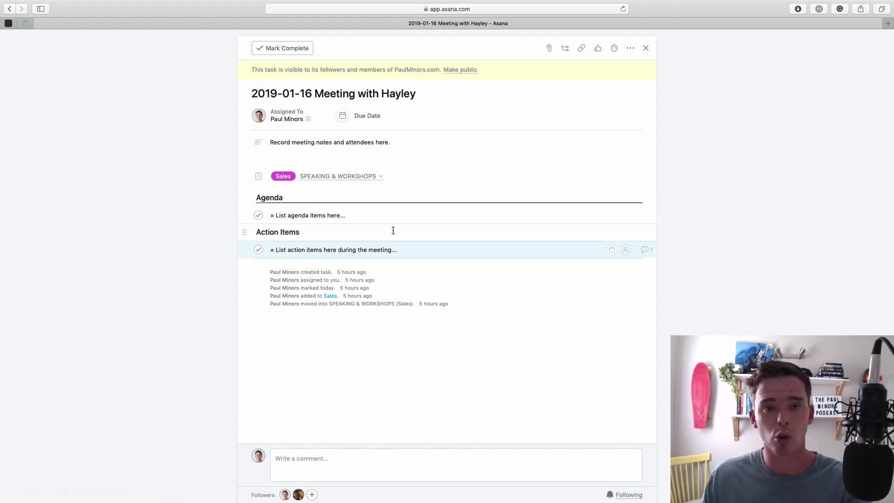
left_click(645, 251)
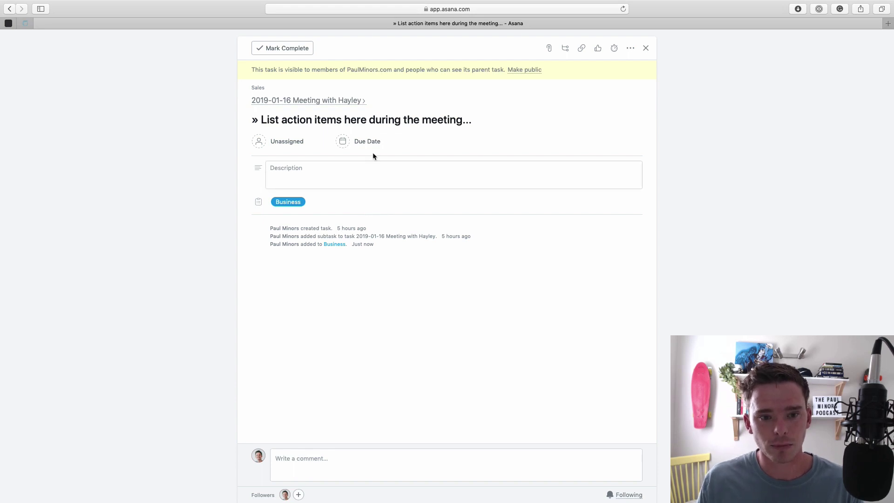
left_click(333, 99)
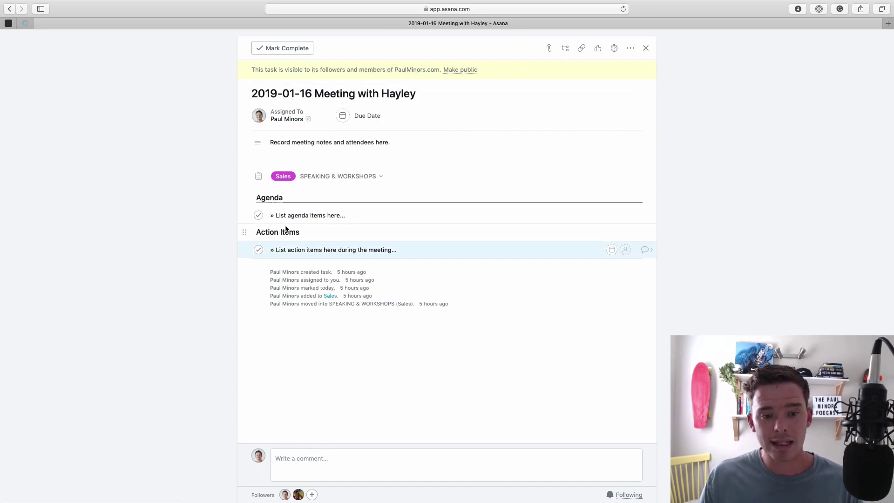
left_click(293, 200)
key("Return")
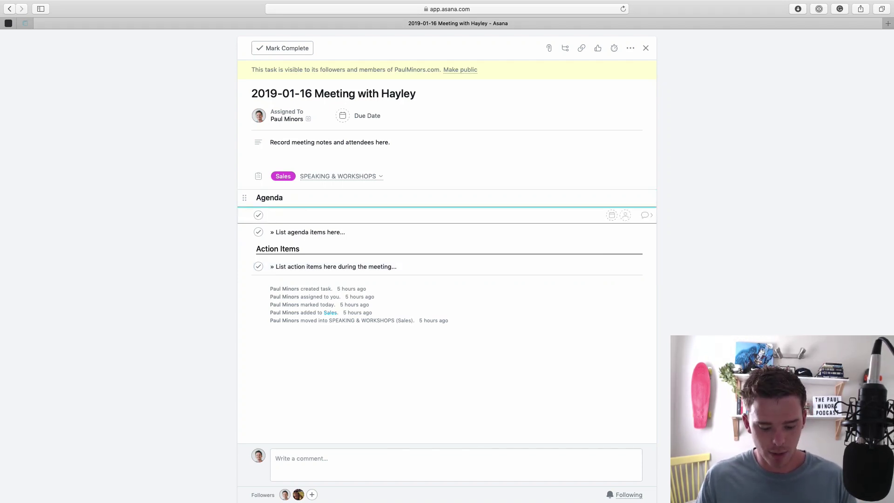
type("Agenda:")
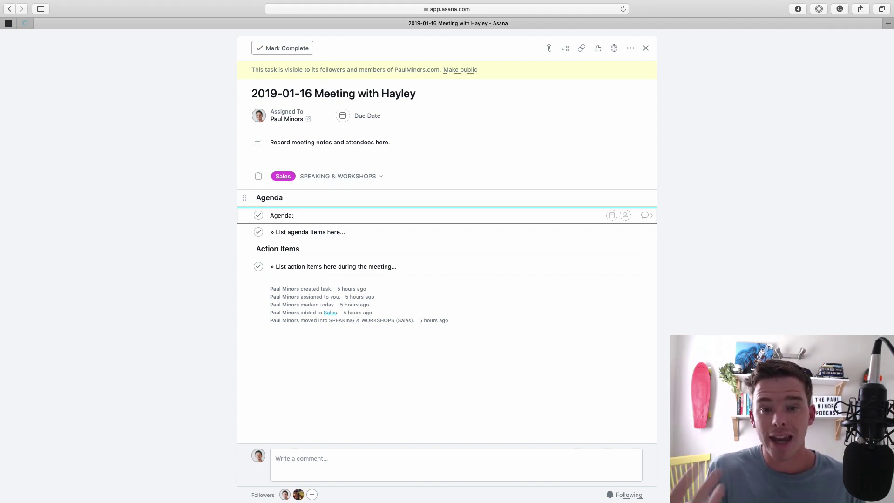
key("BackSpace")
key("BackSpace")
key("BackSpace")
key("BackSpace")
key("BackSpace")
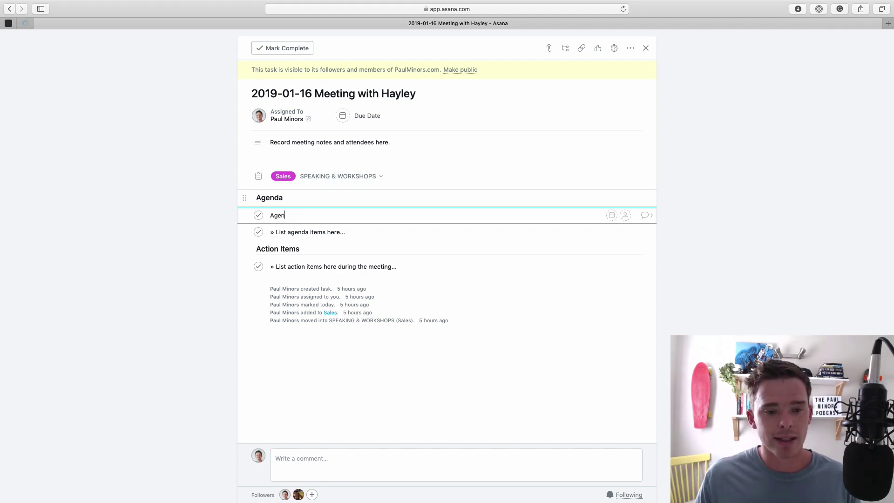
key("BackSpace")
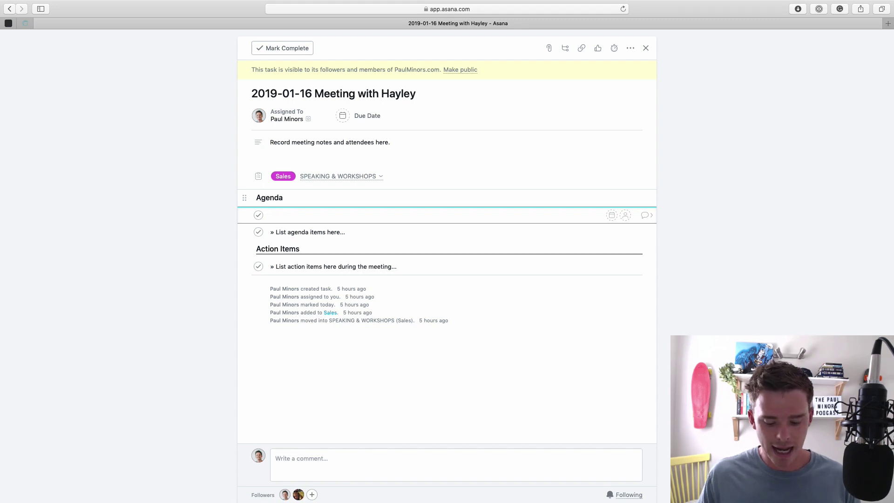
key("Tab+n")
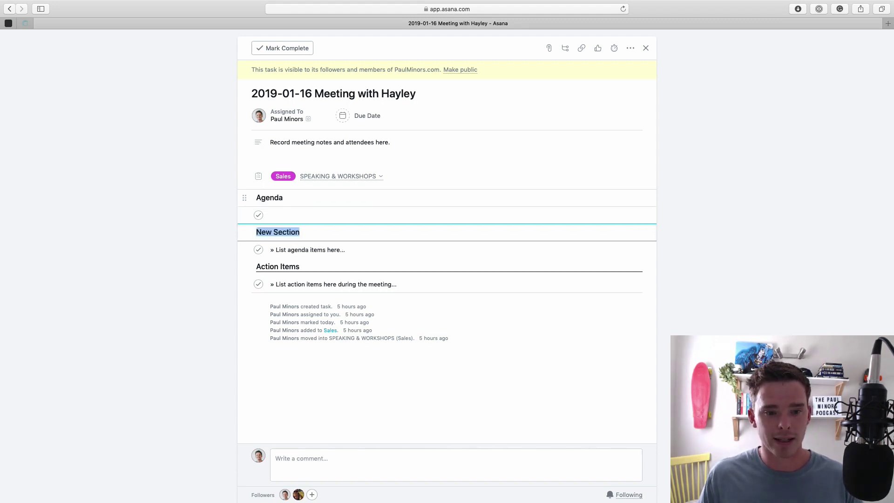
type("Sectino")
key("BackSpace")
key("BackSpace")
type("on")
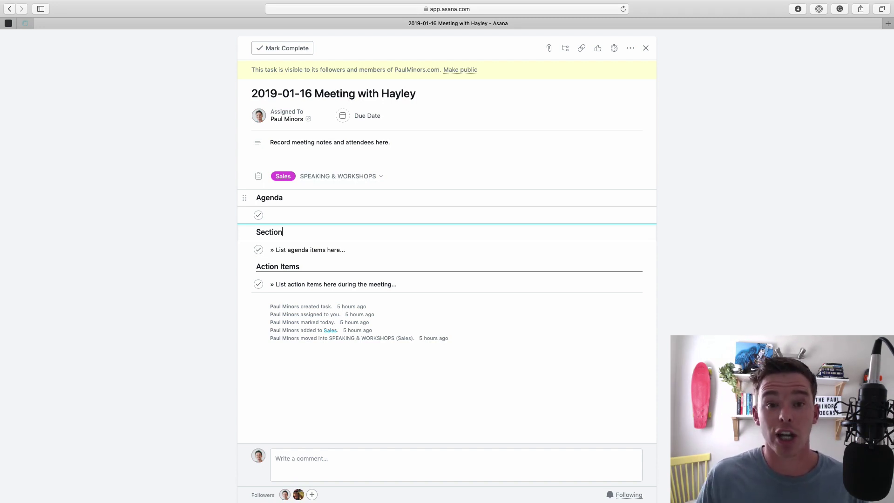
key("Up")
key("BackSpace")
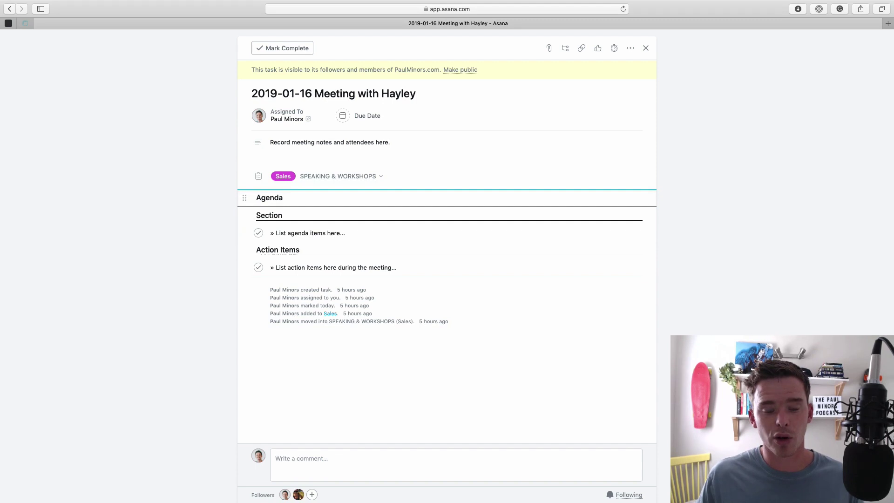
left_click(283, 215)
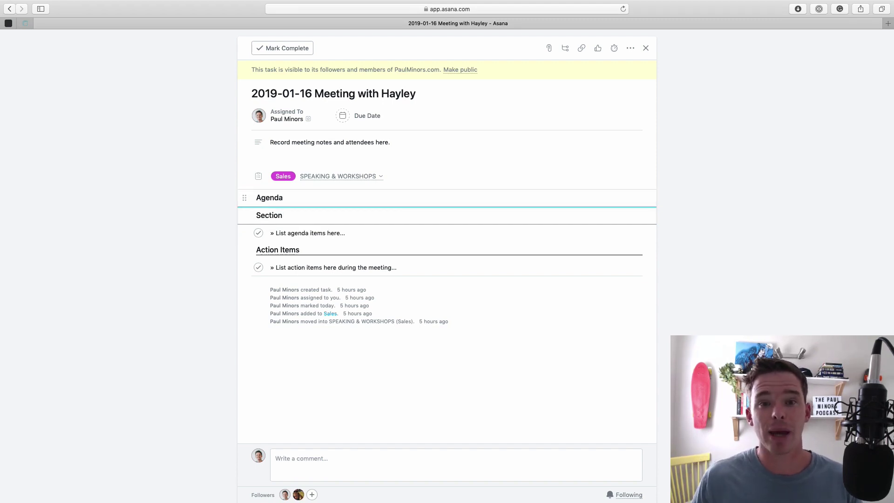
key("BackSpace")
key("BackSpace")
key("BackSpace")
key("BackSpace")
key("BackSpace")
key("BackSpace")
key("BackSpace")
key("BackSpace")
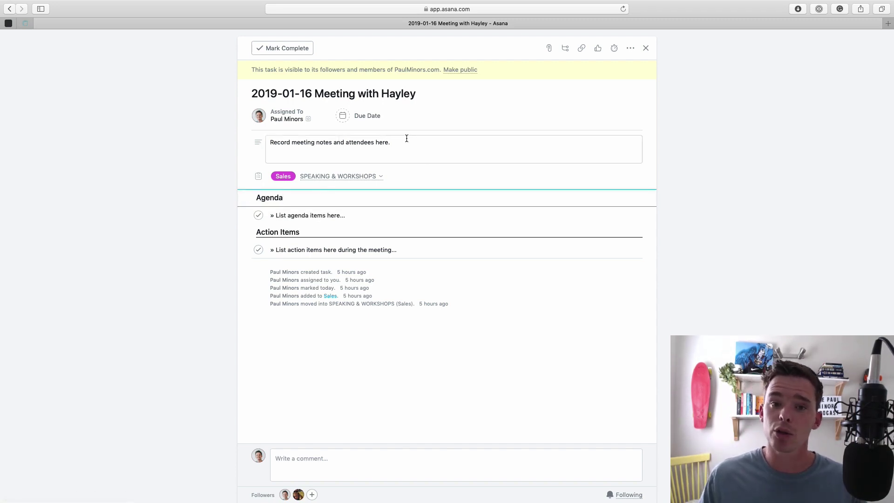
Step: Exit the full-screen meeting task back to My Tasks and expand the team's project list
left_click(630, 48)
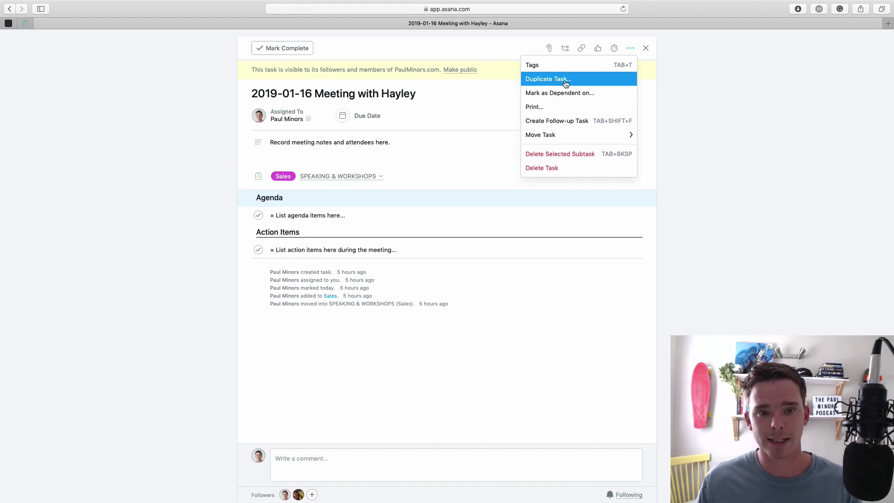
left_click(750, 148)
left_click(750, 148)
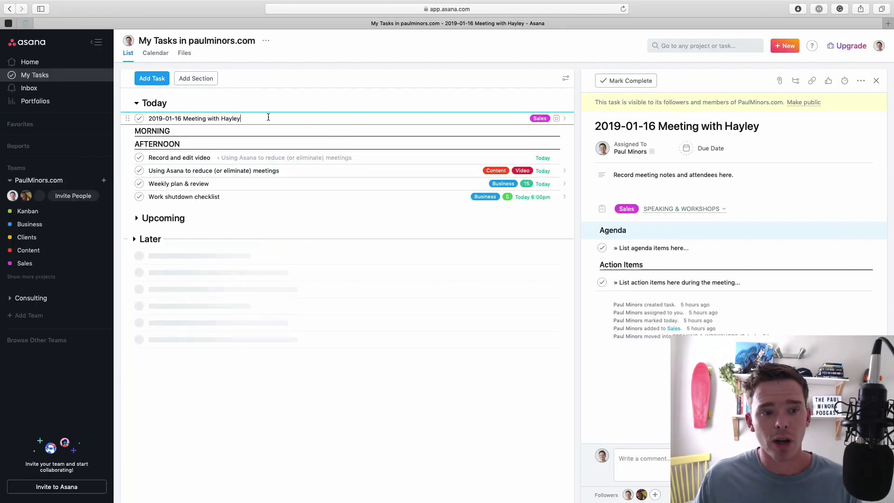
left_click(47, 277)
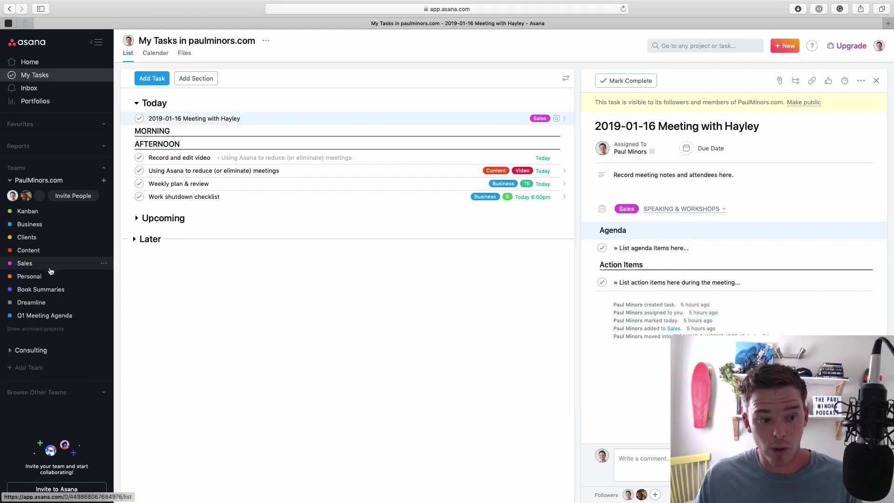
Step: Open the Q1 Meeting Agenda project from the expanded sidebar project list
left_click(47, 316)
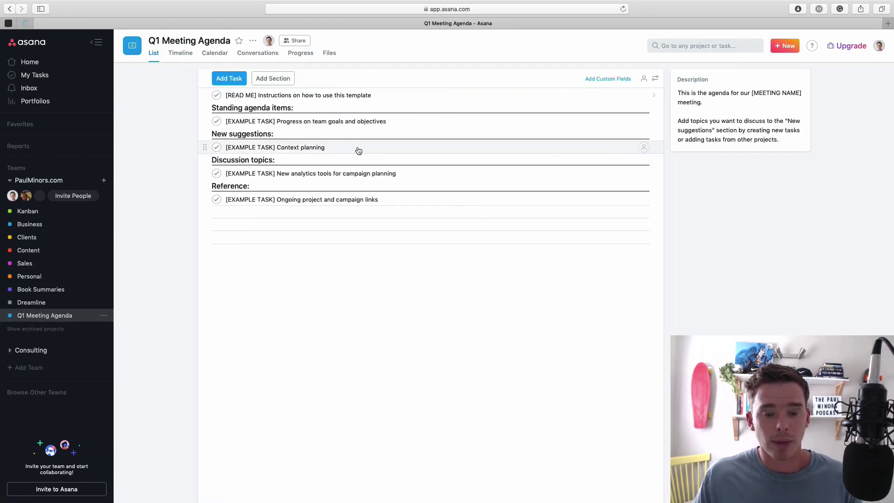